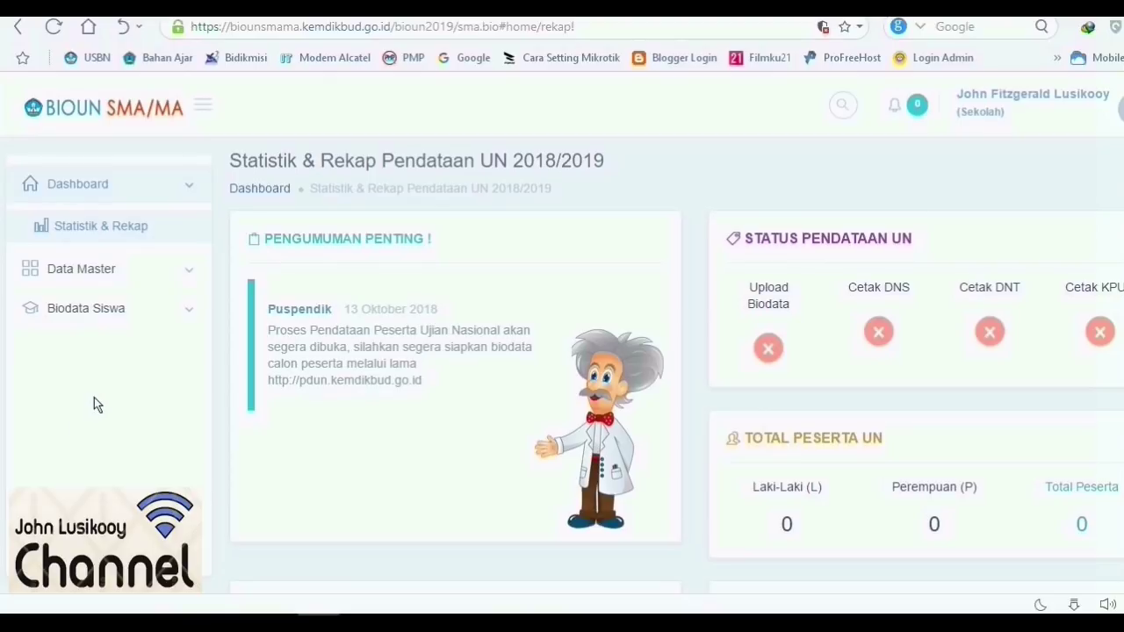
Step: Open the Biodata UN page within the student biodata (Biodata Siswa) section
left_click(114, 276)
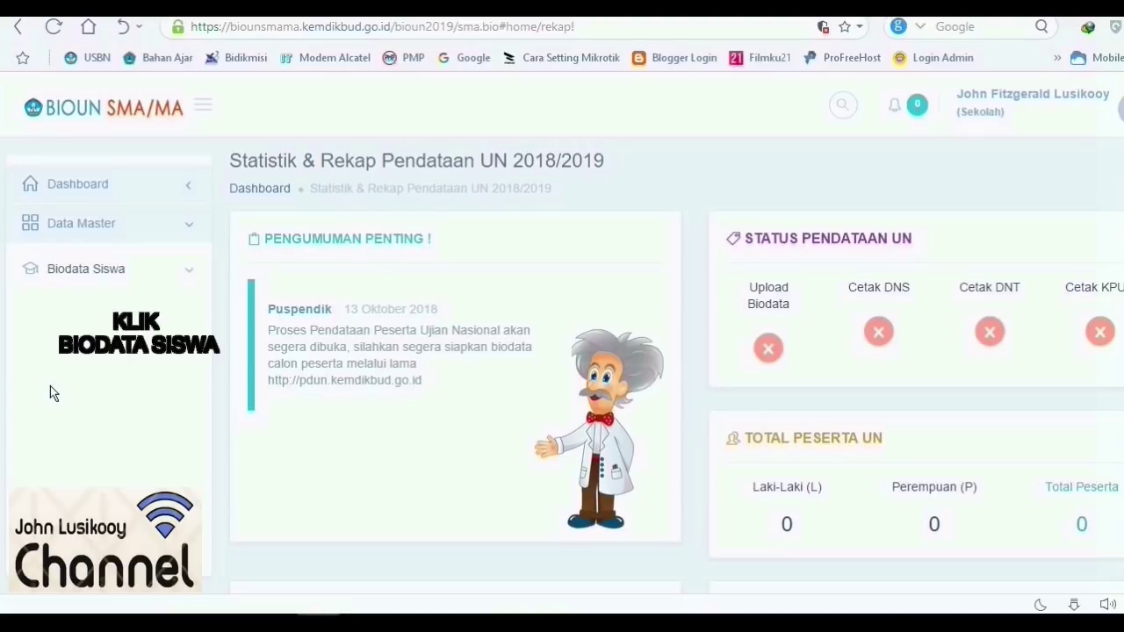
left_click(115, 271)
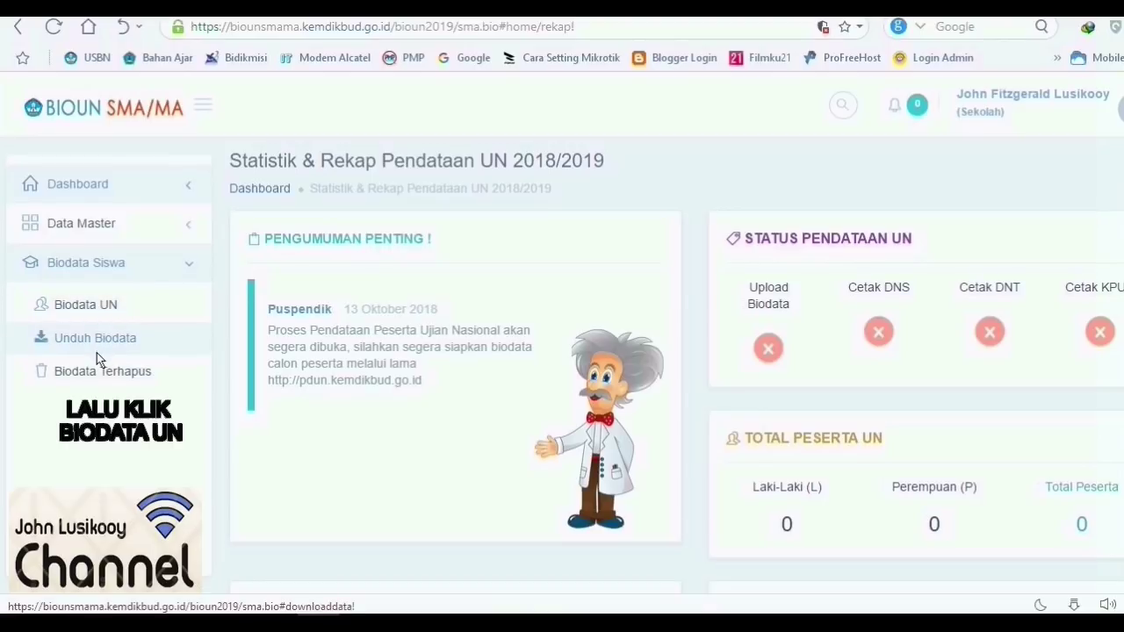
left_click(108, 304)
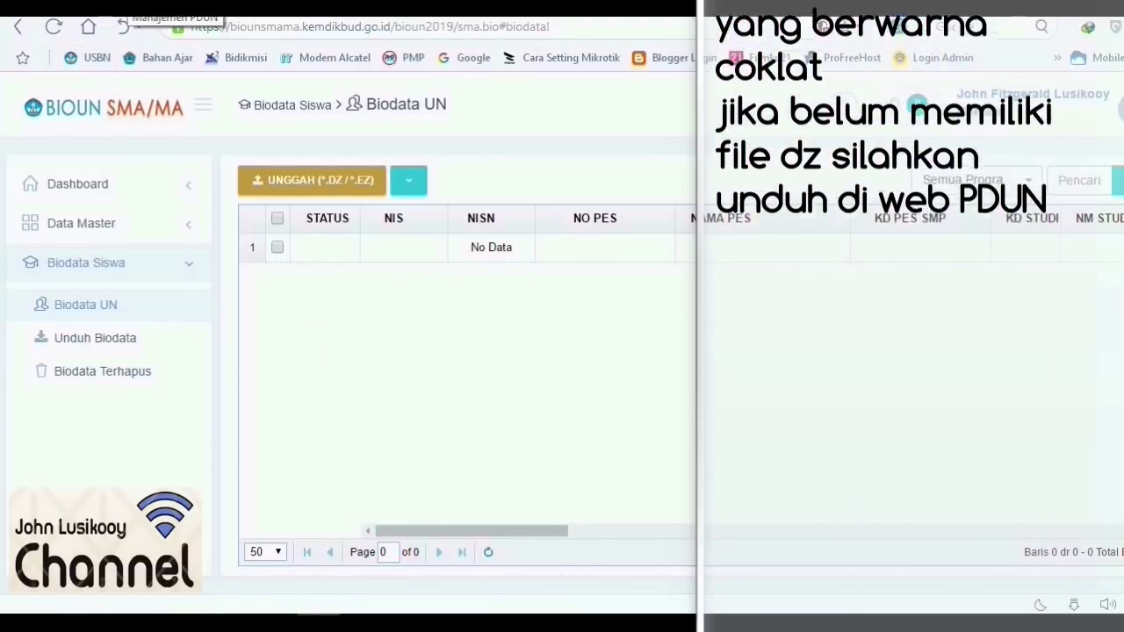
Step: Switch to the Manajemen PDUN site and log in with the saved operator e-mail, its password and the school's registration code
left_click(123, 7)
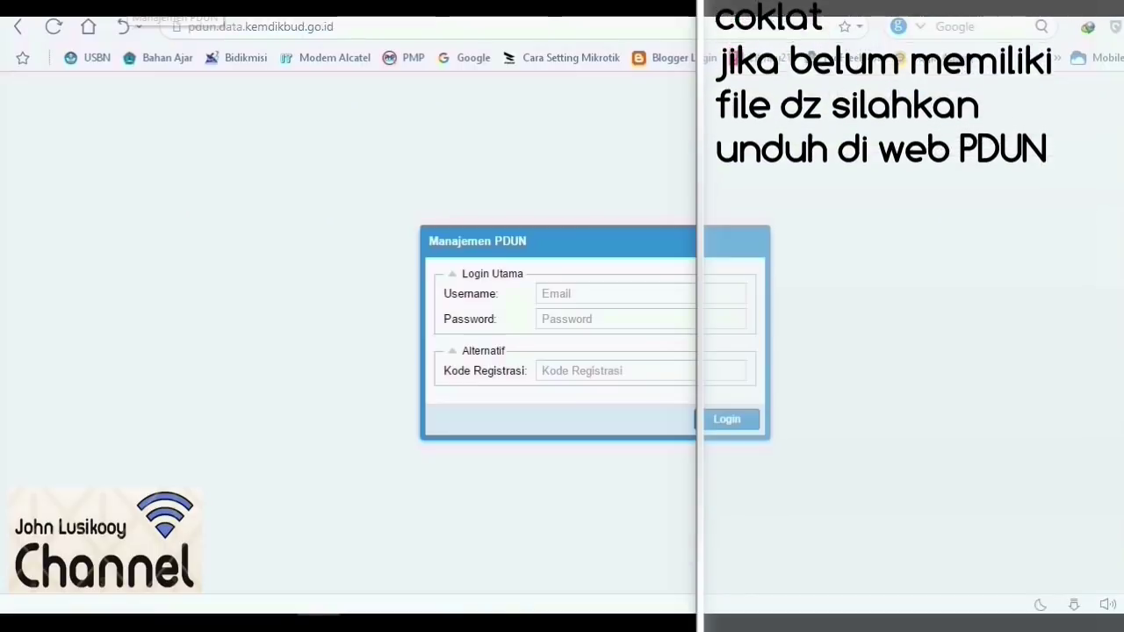
left_click(556, 304)
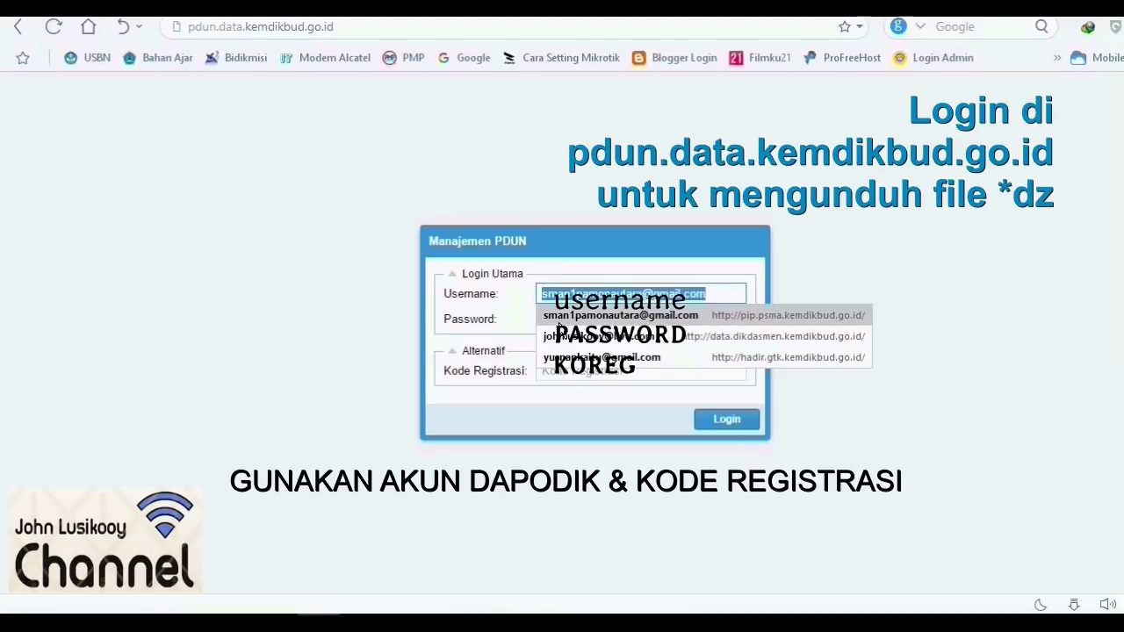
left_click(563, 338)
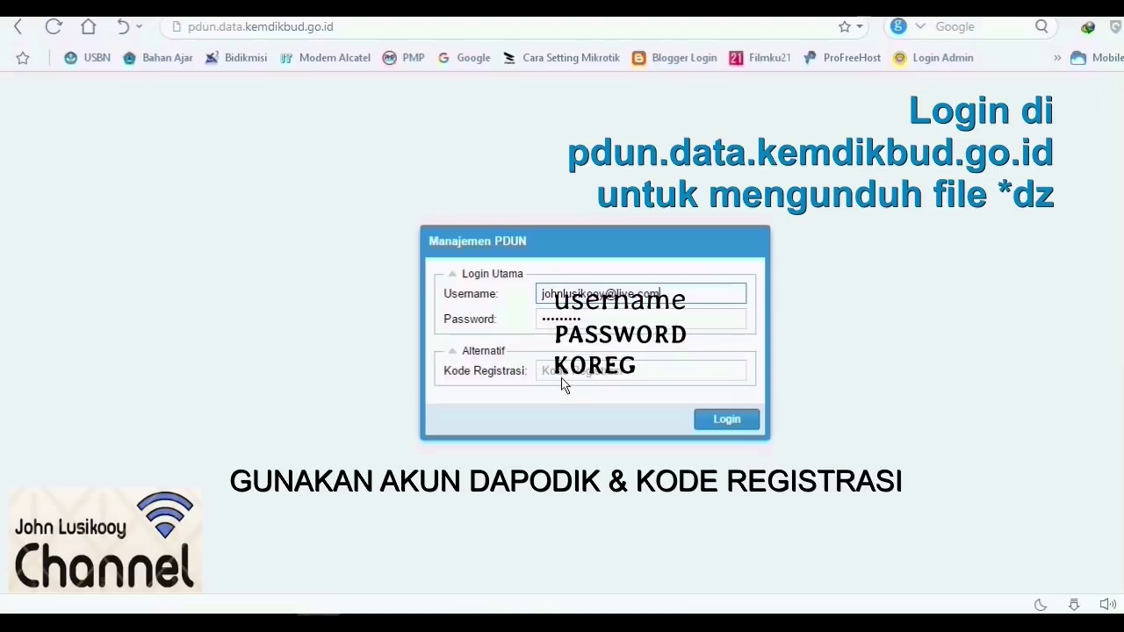
left_click(566, 372)
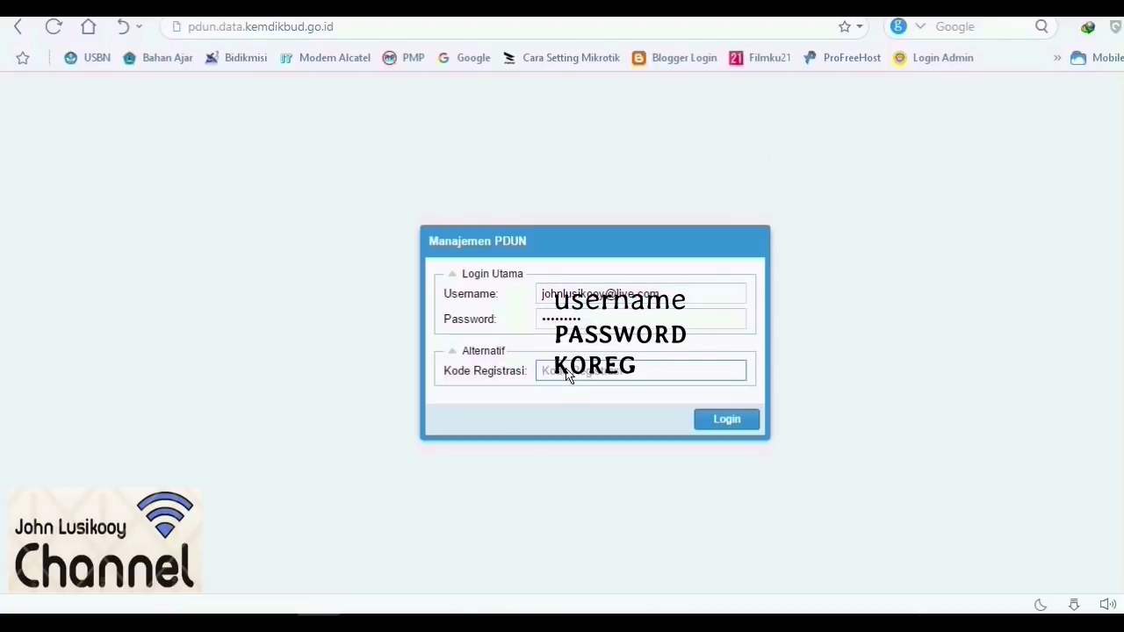
key("ctrl+v")
left_click(710, 411)
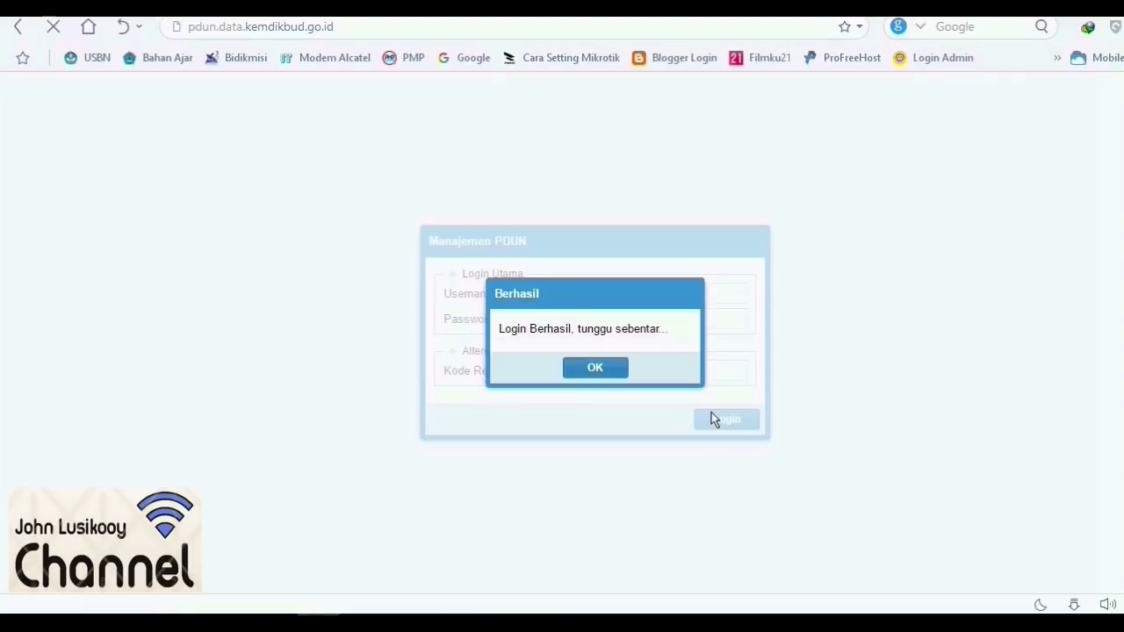
left_click(595, 369)
left_click(595, 368)
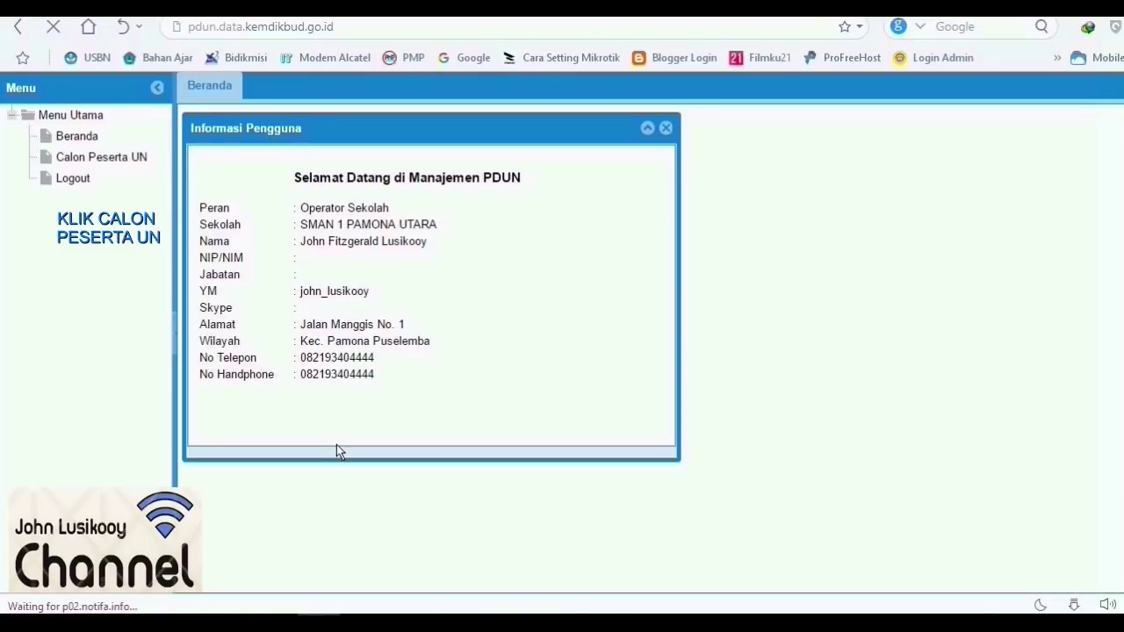
Step: Open the Calon Peserta UN list and request the exam candidate file, accepting the data validity notice
left_click(115, 159)
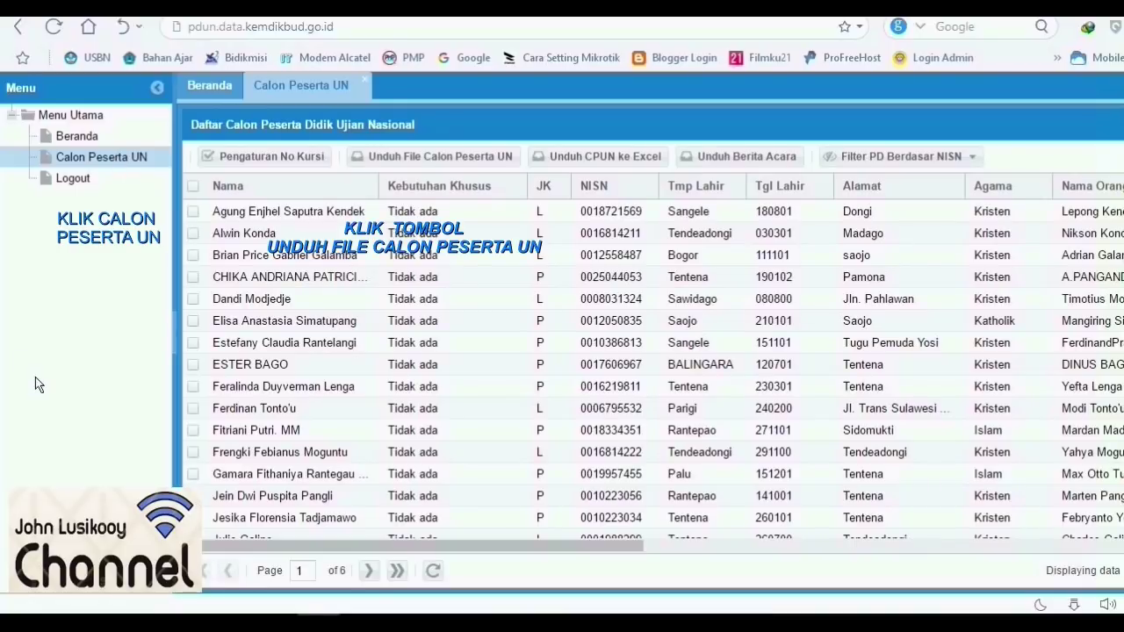
left_click(447, 163)
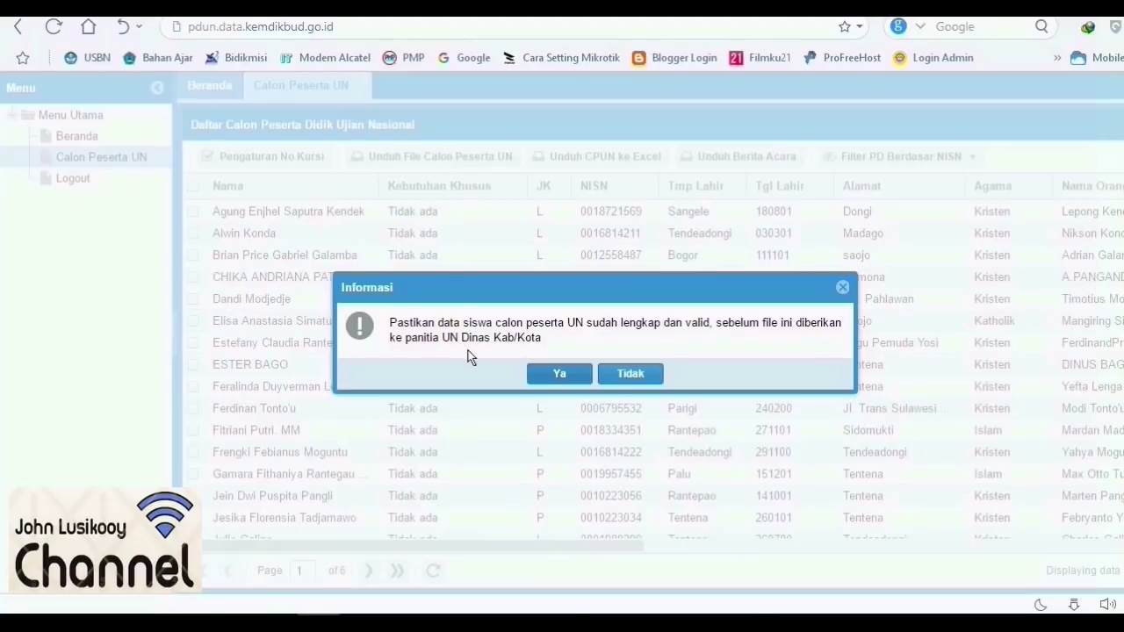
left_click(543, 379)
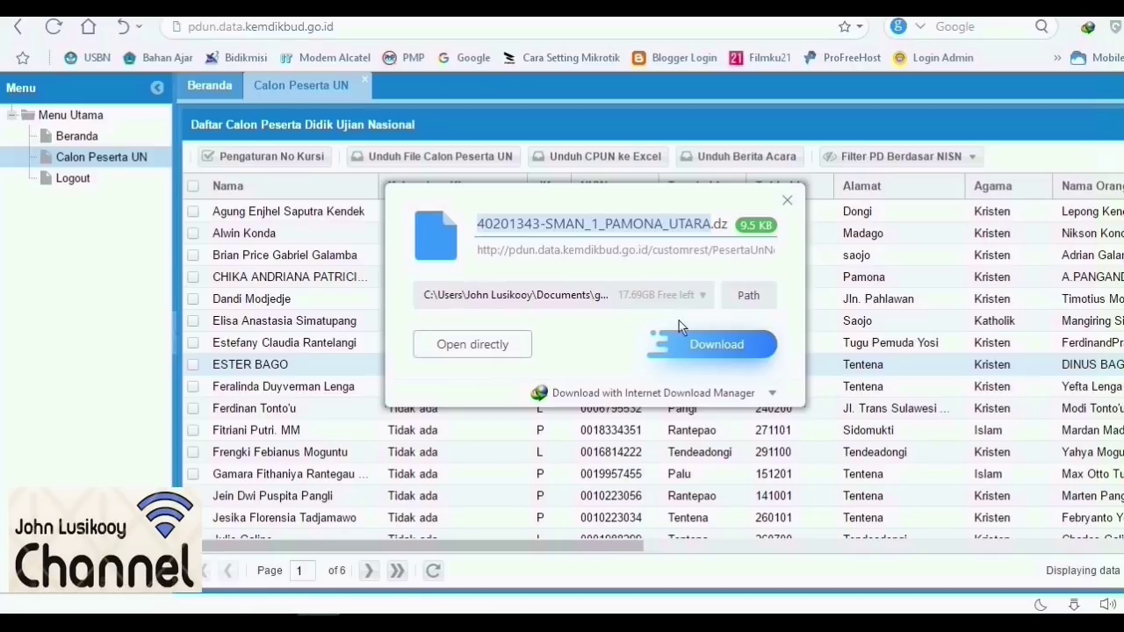
Step: Download 40201343-SMAN_1_PAMONA_UTARA.dz into the Documents folder of OneDrive
left_click(737, 302)
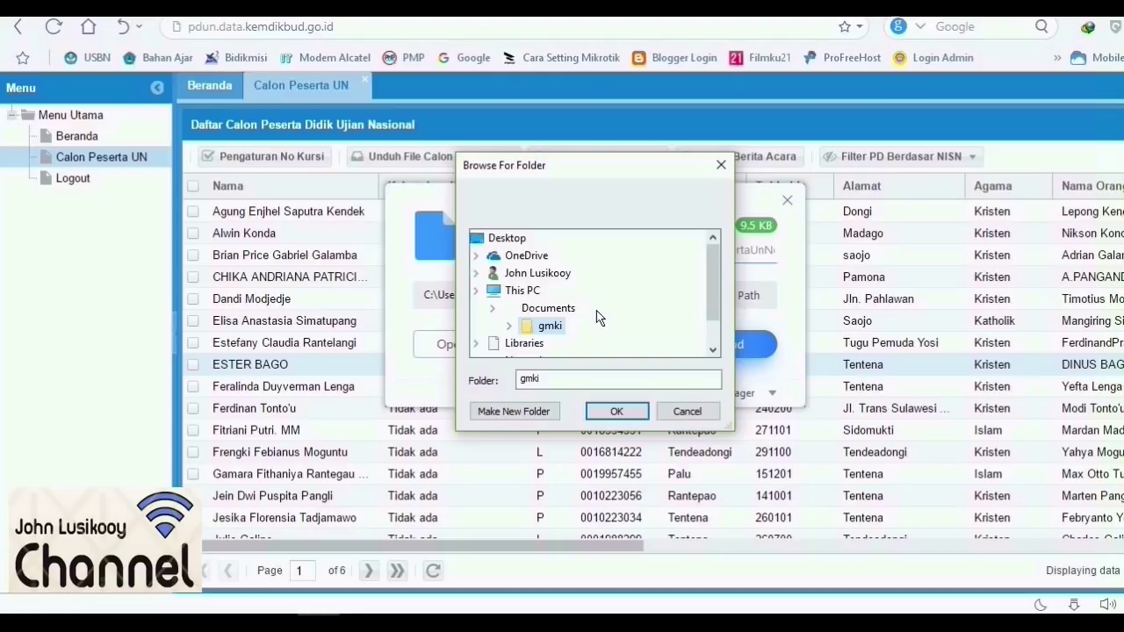
left_click(712, 238)
left_click(712, 238)
left_click(712, 238)
left_click(713, 238)
left_click(712, 238)
left_click(712, 238)
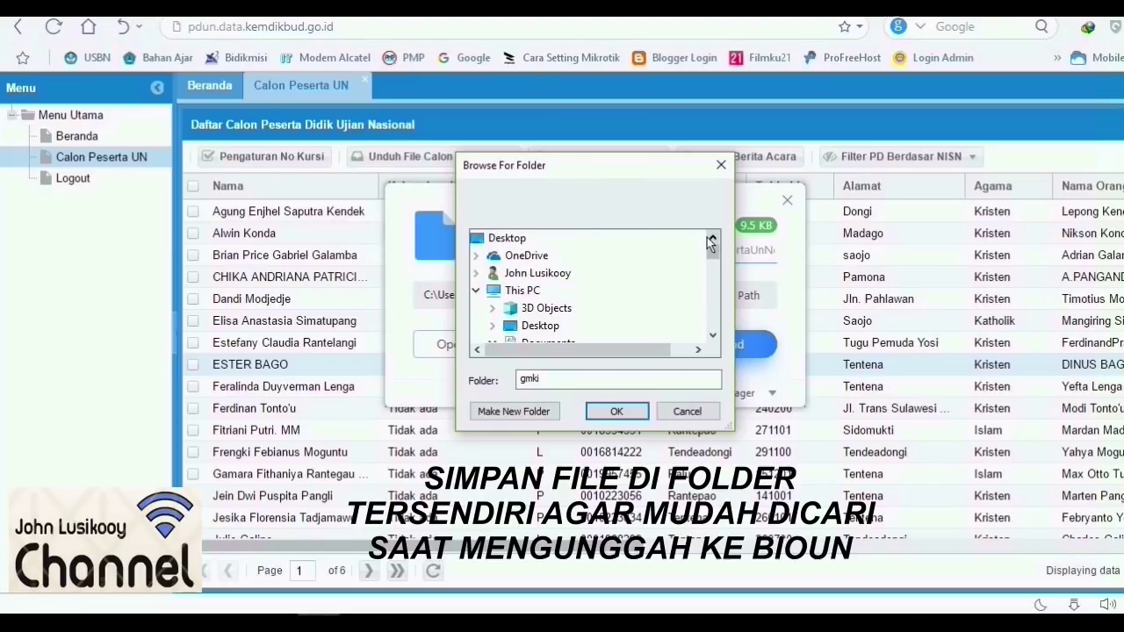
left_click(476, 256)
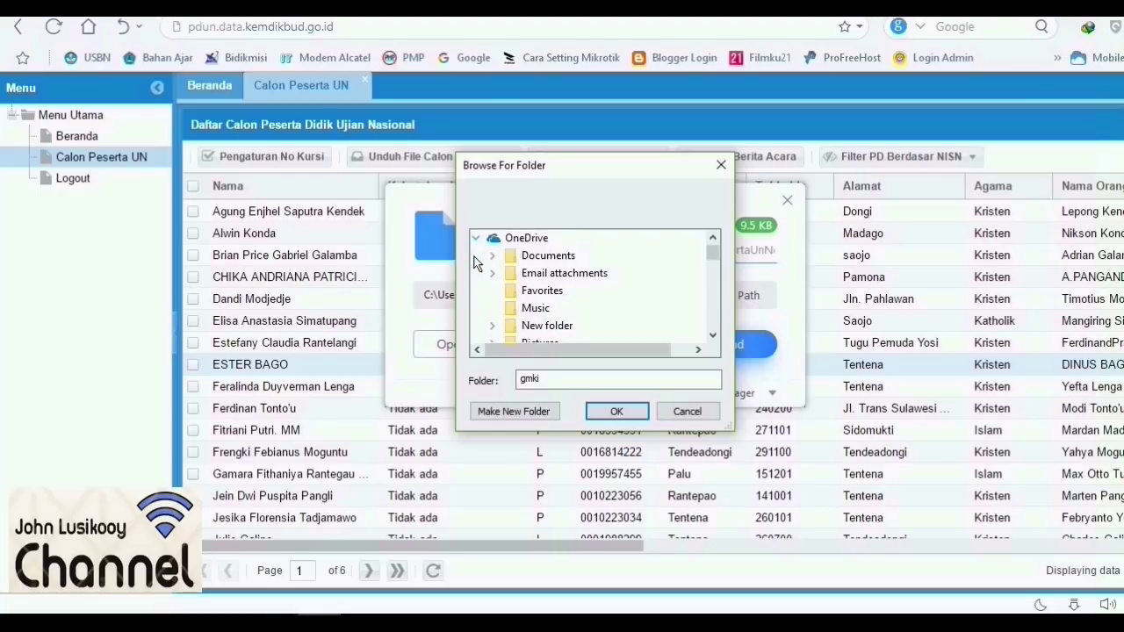
double_click(553, 259)
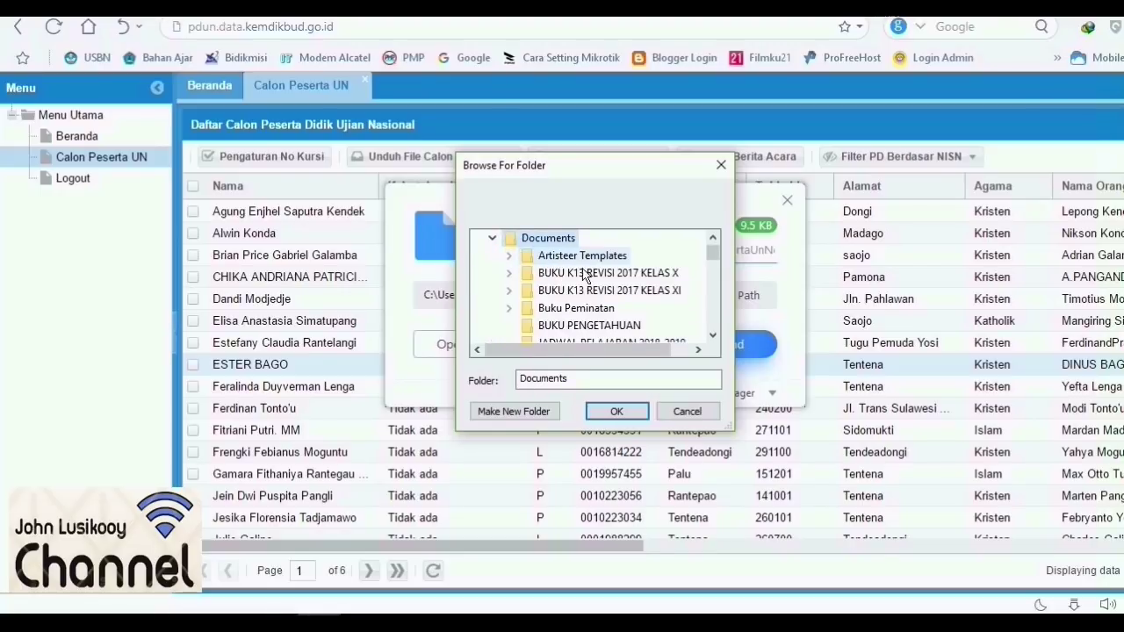
left_click(594, 412)
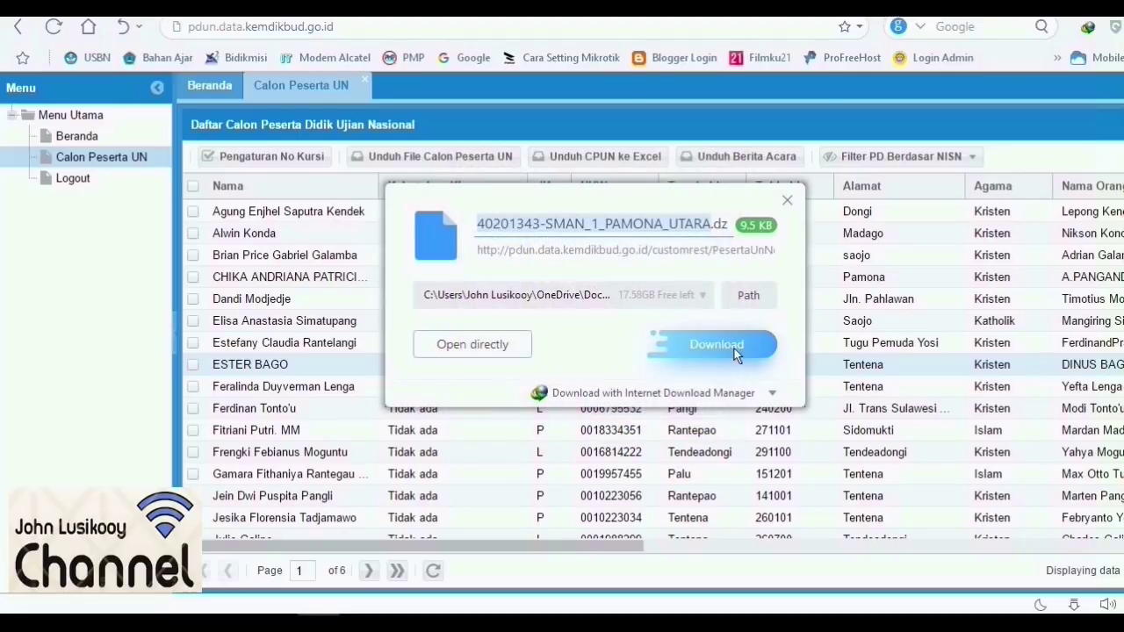
left_click(735, 346)
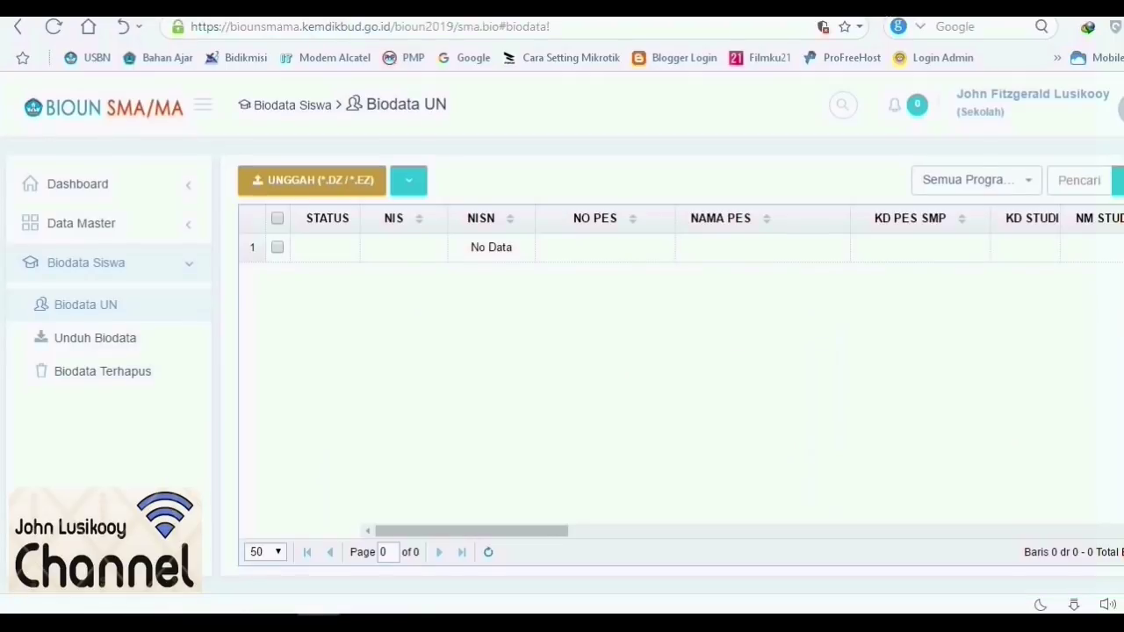
Step: Return to BIOUN and upload 40201343-SMAN_1_PAMONA_UTARA.dz from the OneDrive Documents folder to Biodata UN
left_click(316, 180)
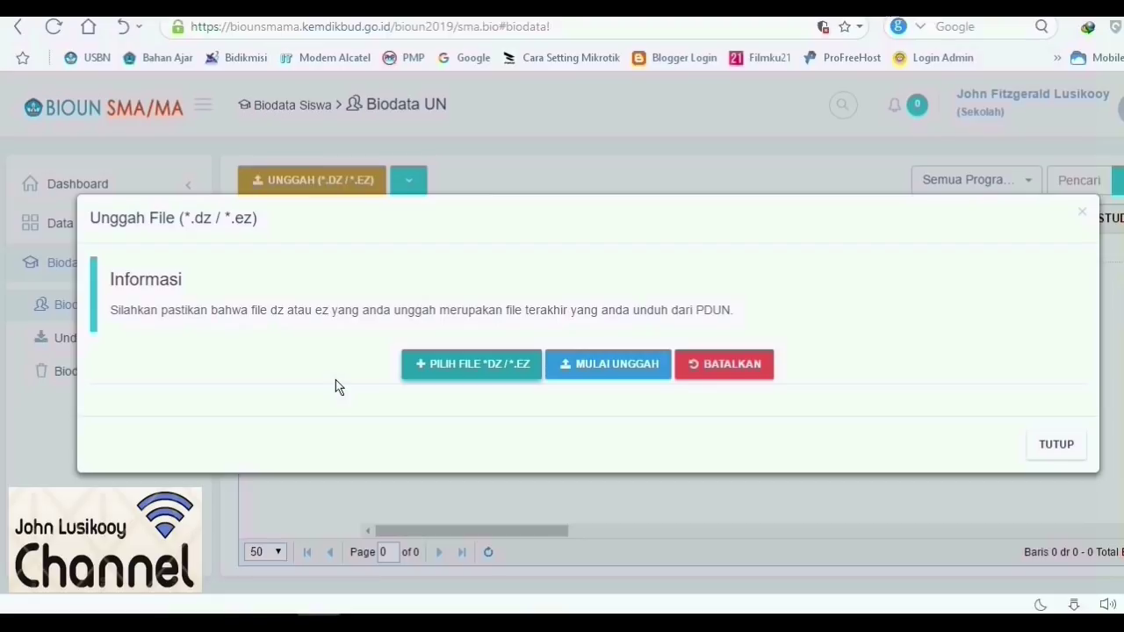
double_click(179, 101)
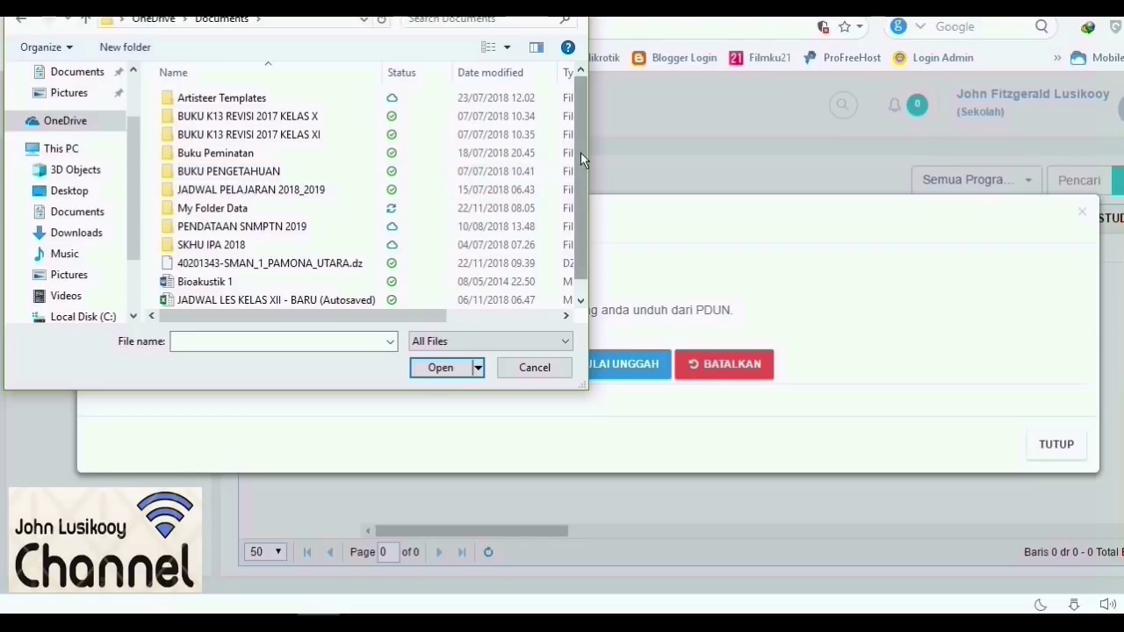
left_click_drag(580, 153, 572, 231)
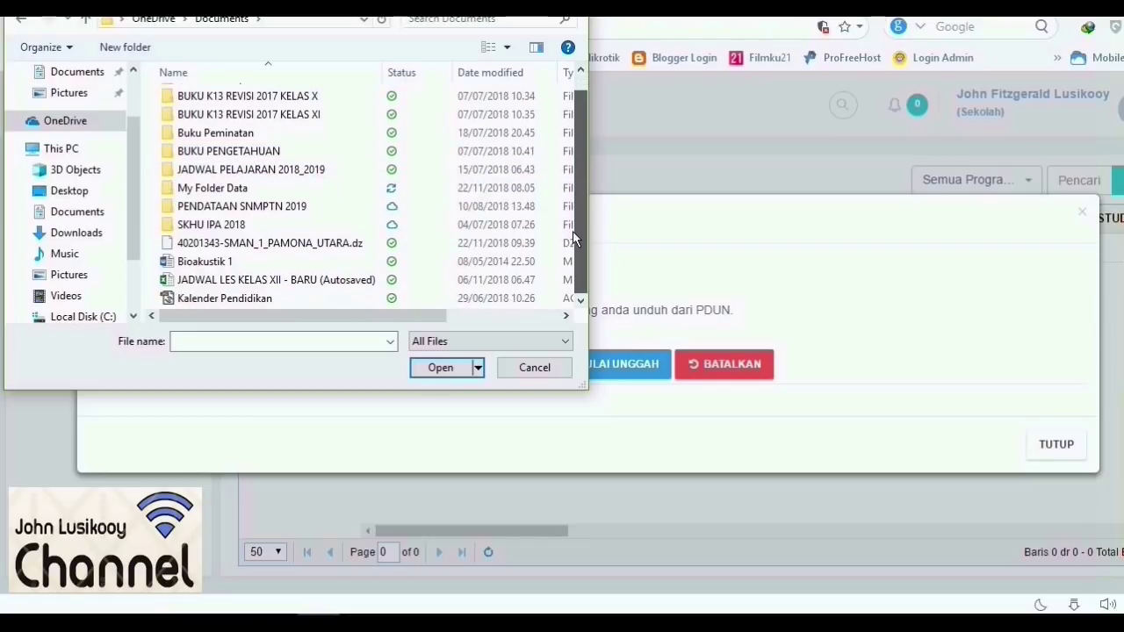
left_click(344, 243)
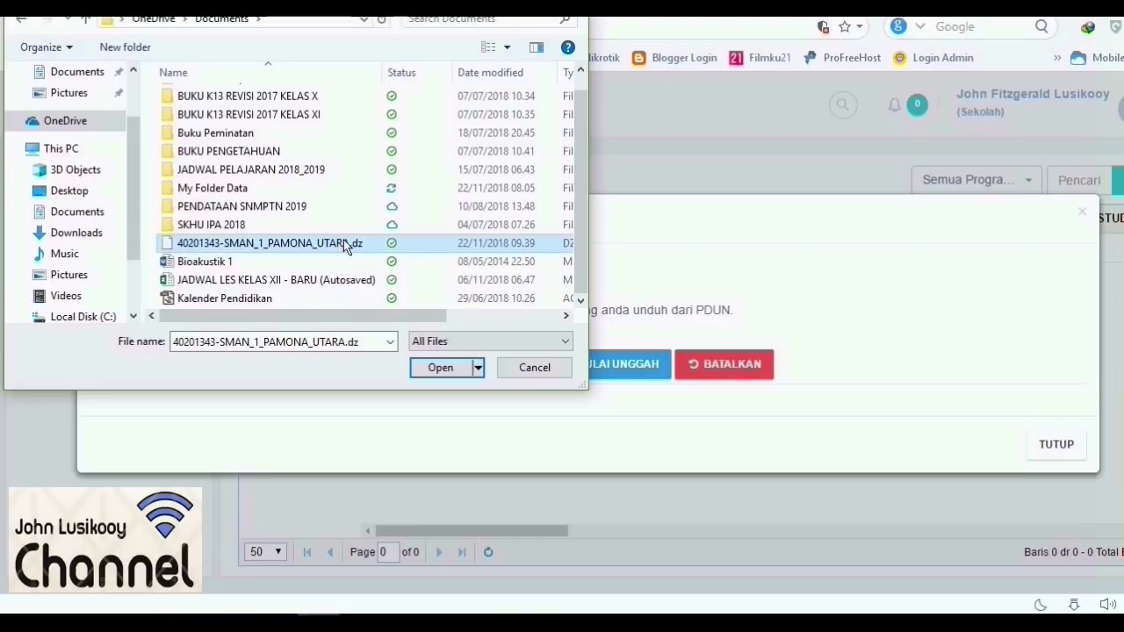
left_click(430, 371)
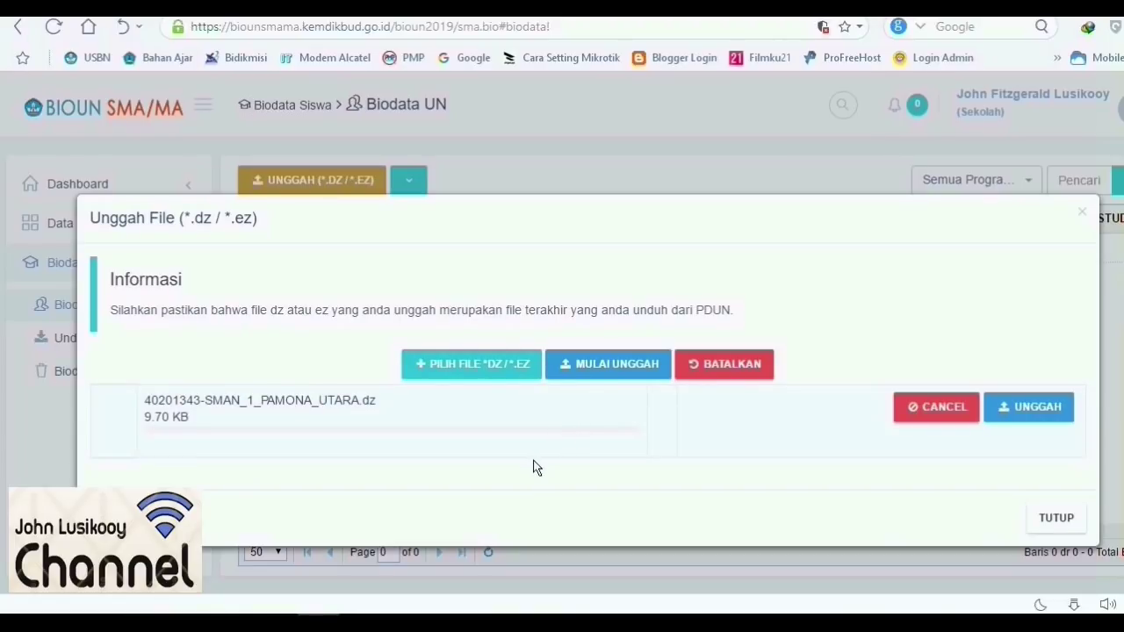
left_click(1033, 403)
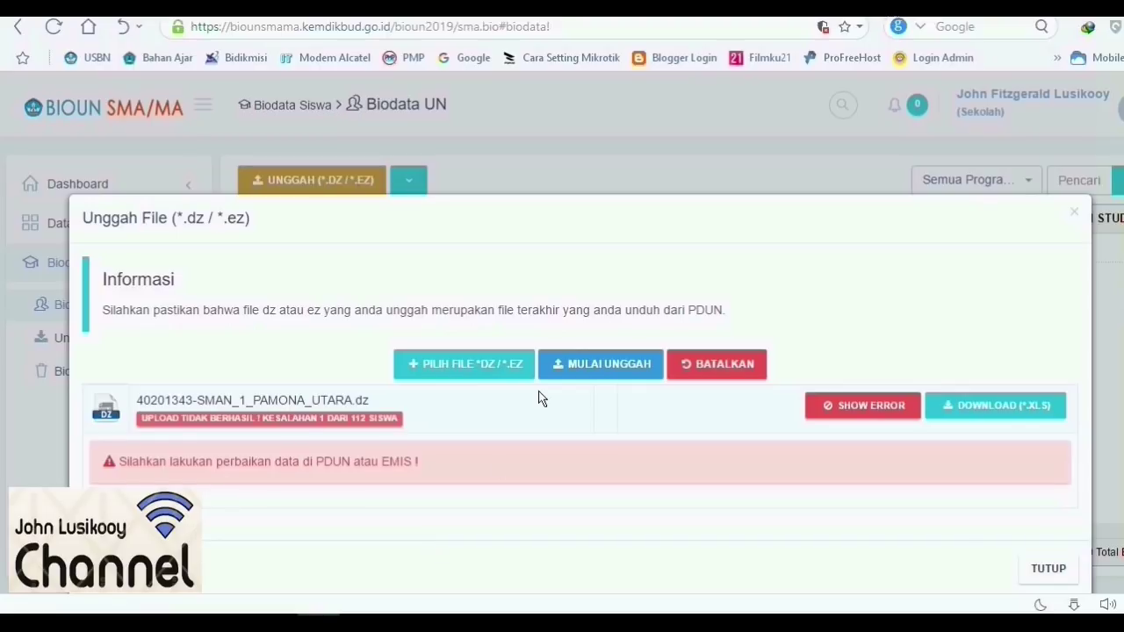
Step: Select 40201343-SMAN_1_PAMONA_UTARA.dz again and repeat its upload
left_click(477, 372)
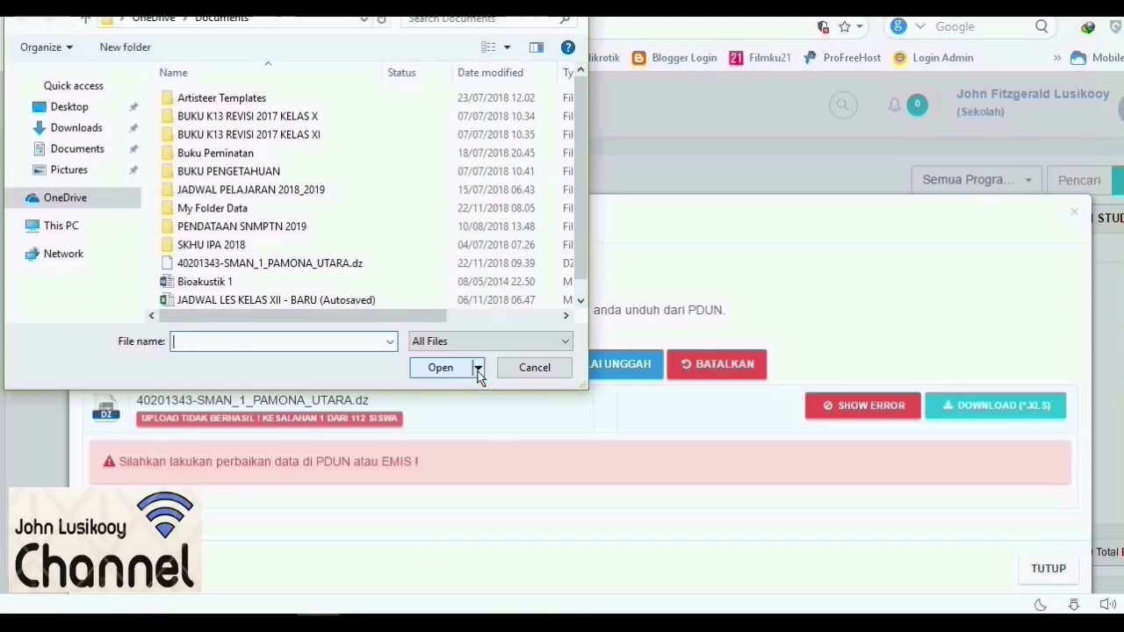
left_click(332, 266)
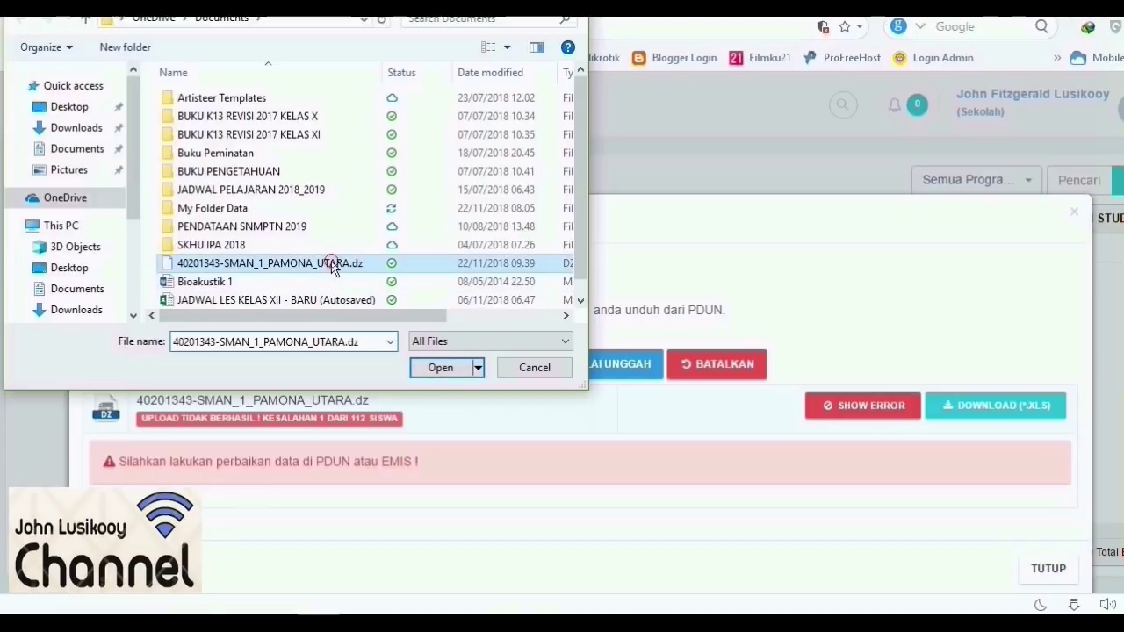
left_click(442, 368)
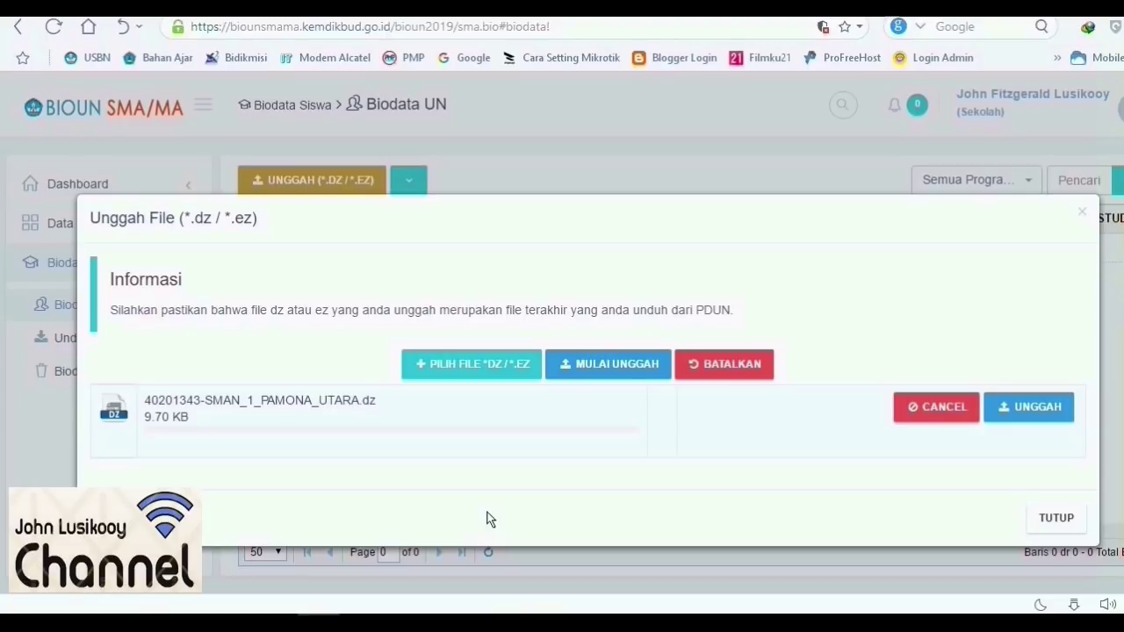
left_click(588, 368)
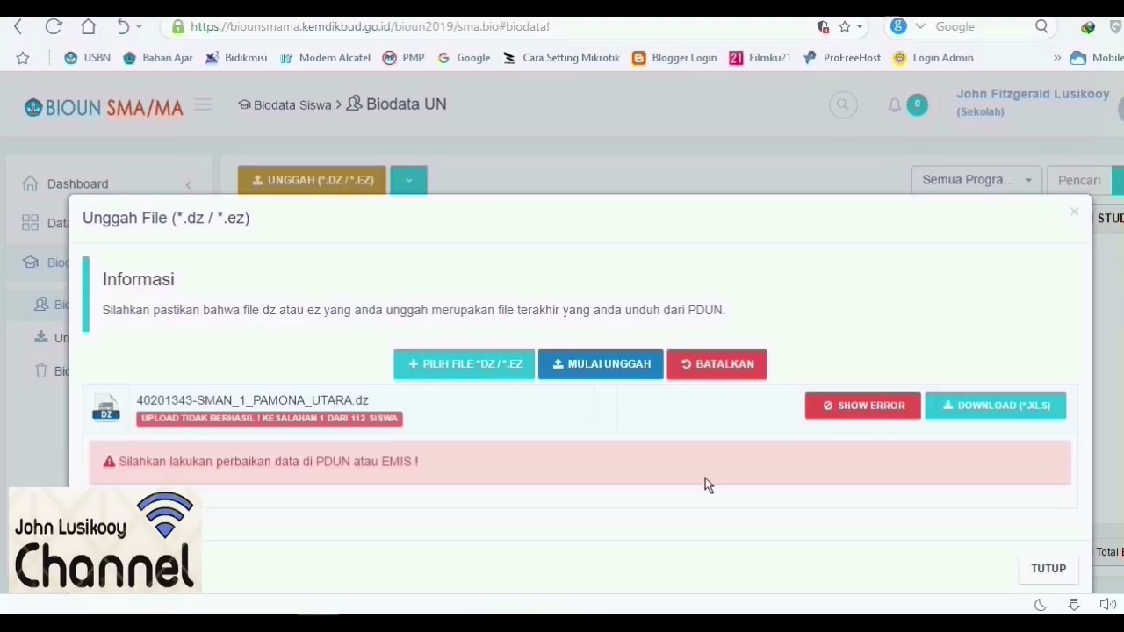
Step: Show the error details for the uploaded .dz file, review the faulty student record and close the upload dialog
left_click(851, 404)
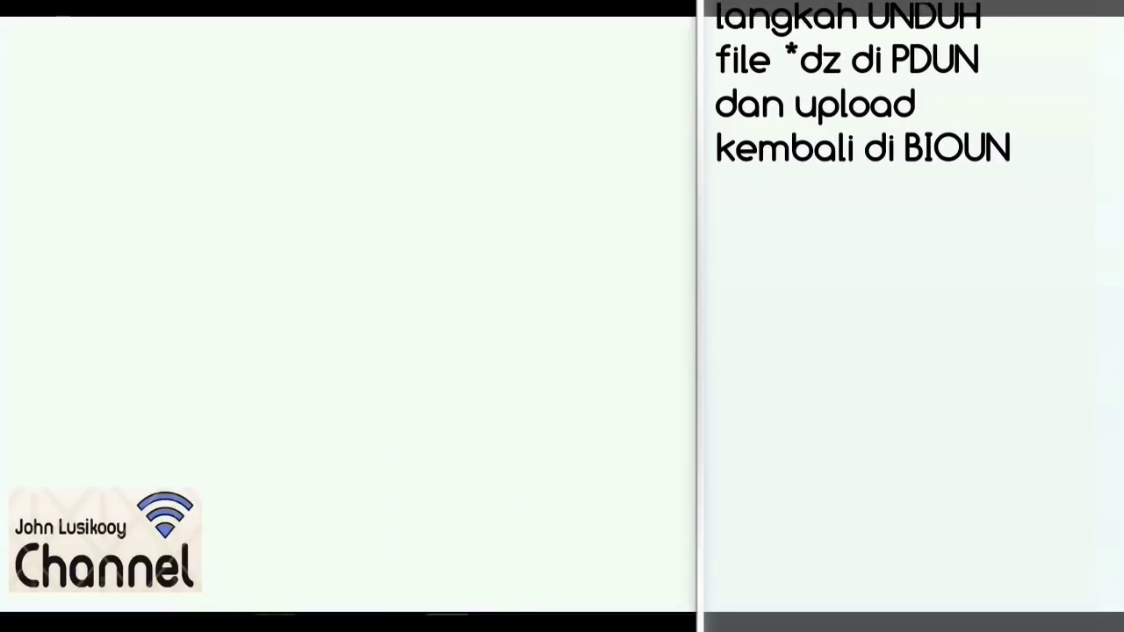
mouse_move(318, 621)
left_click(312, 579)
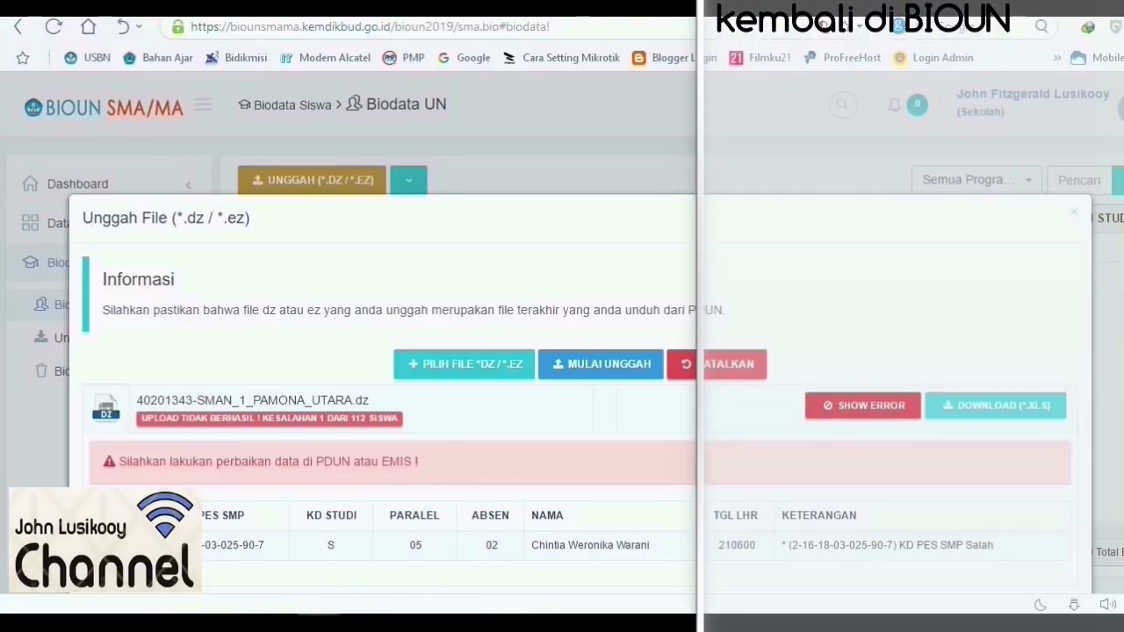
left_click(1073, 218)
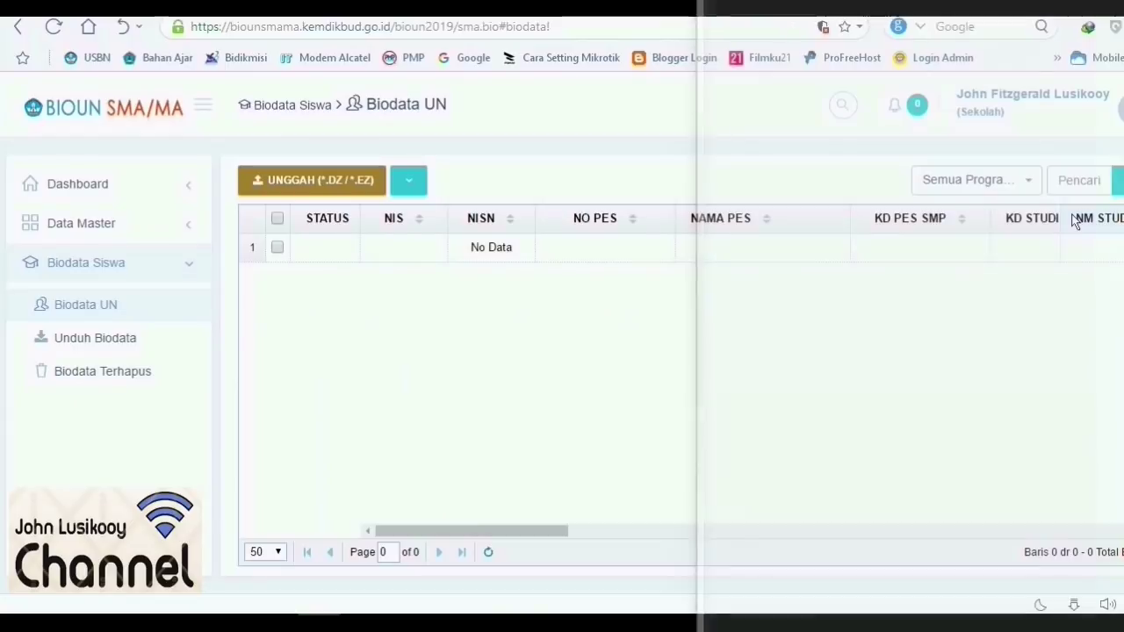
Step: Request to log out of the BIOUN school account
left_click(1032, 102)
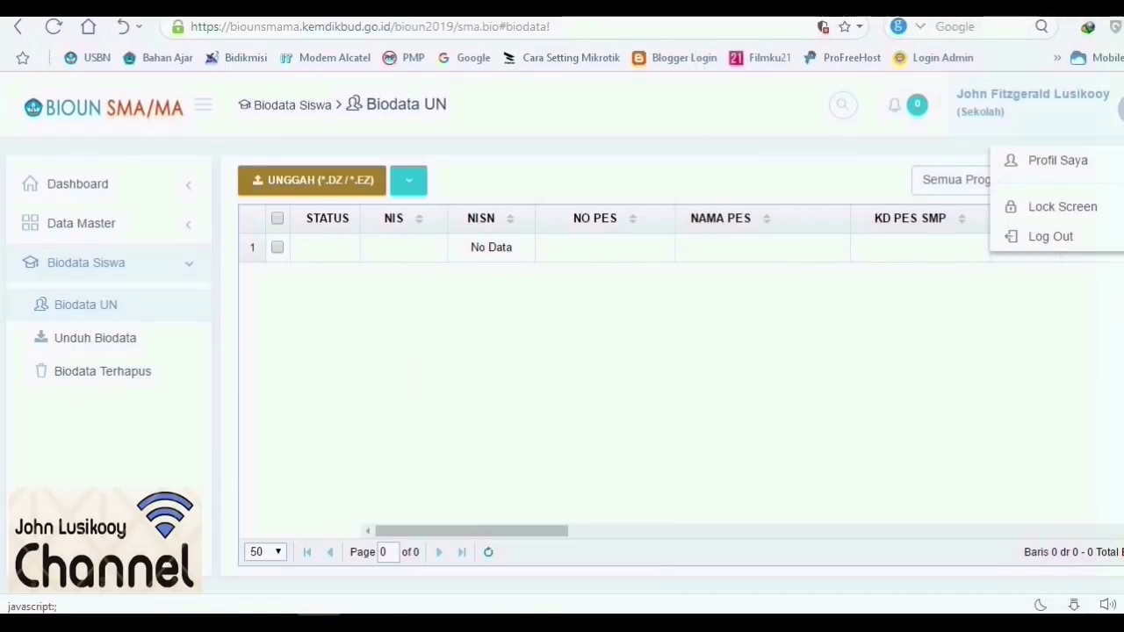
left_click(1050, 236)
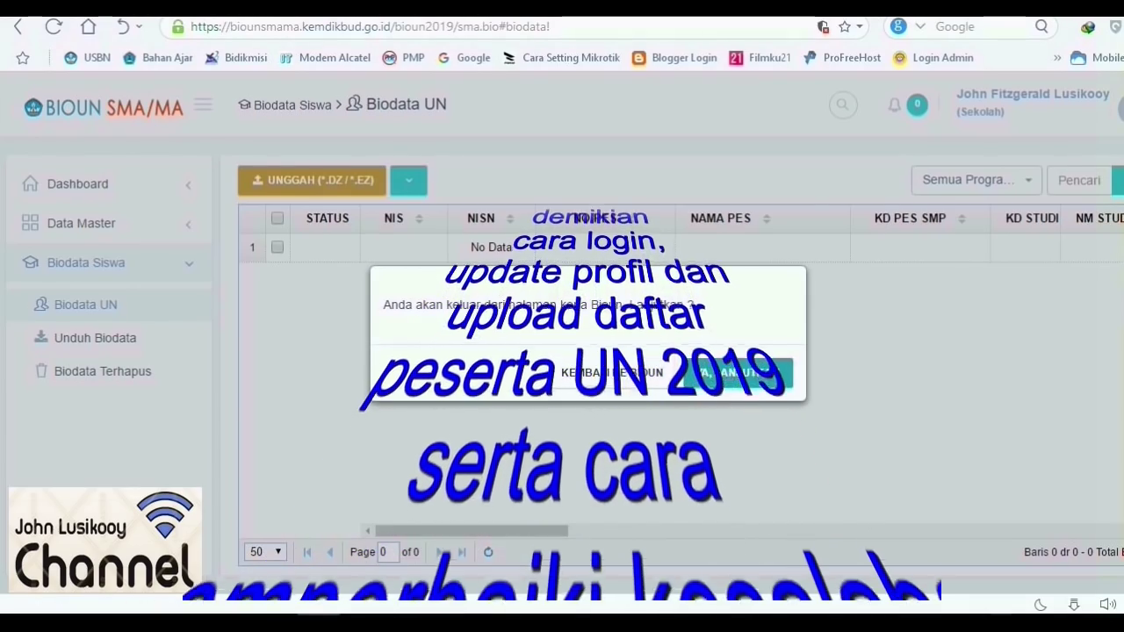
left_click(980, 604)
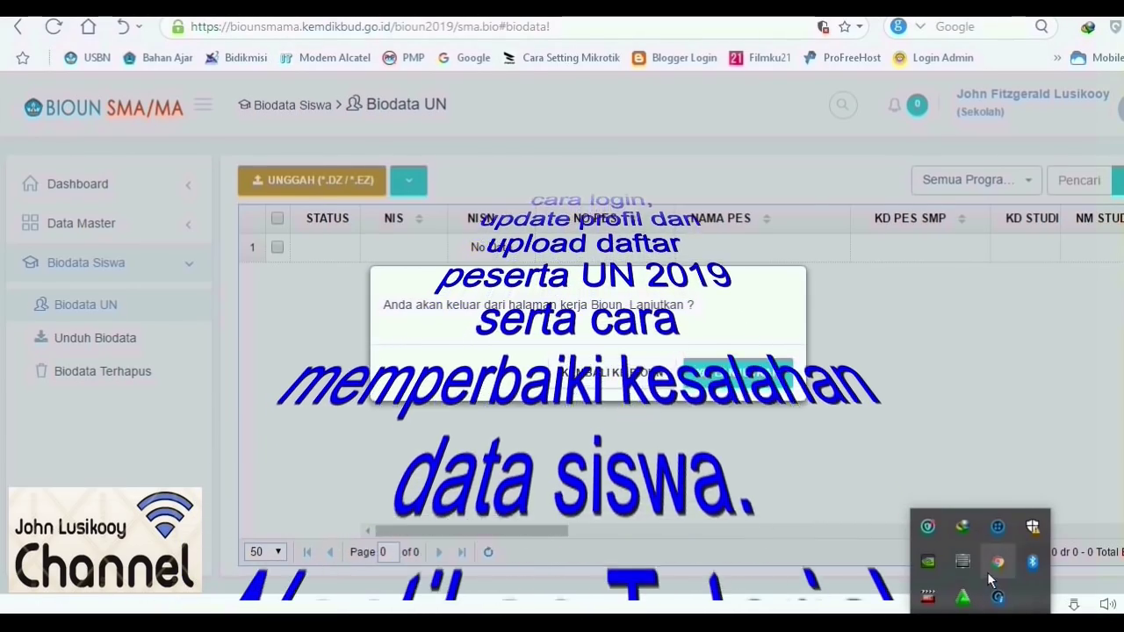